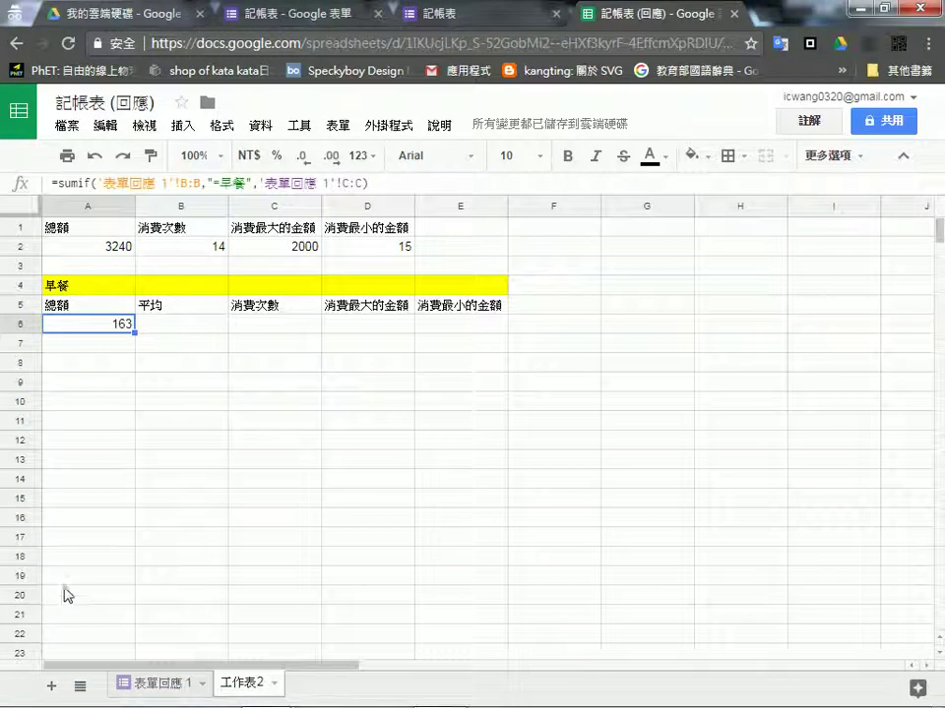
# Step: Examine the SUMIF formula in cell A6, especially its 早餐 criterion, against the 早餐 label in A4
pyautogui.doubleClick(228, 182)
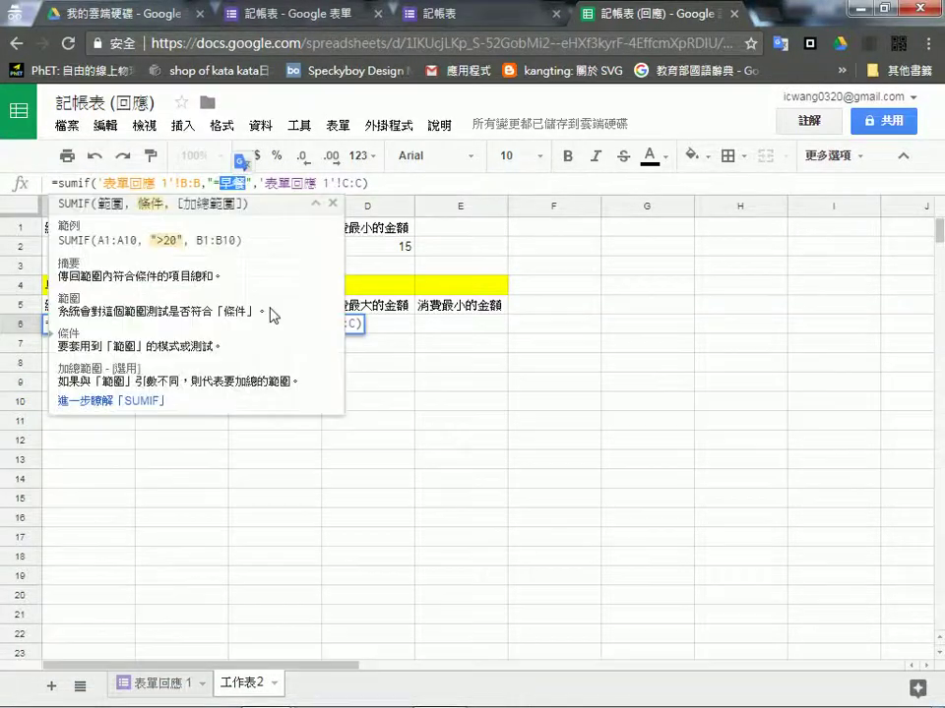
pyautogui.click(450, 384)
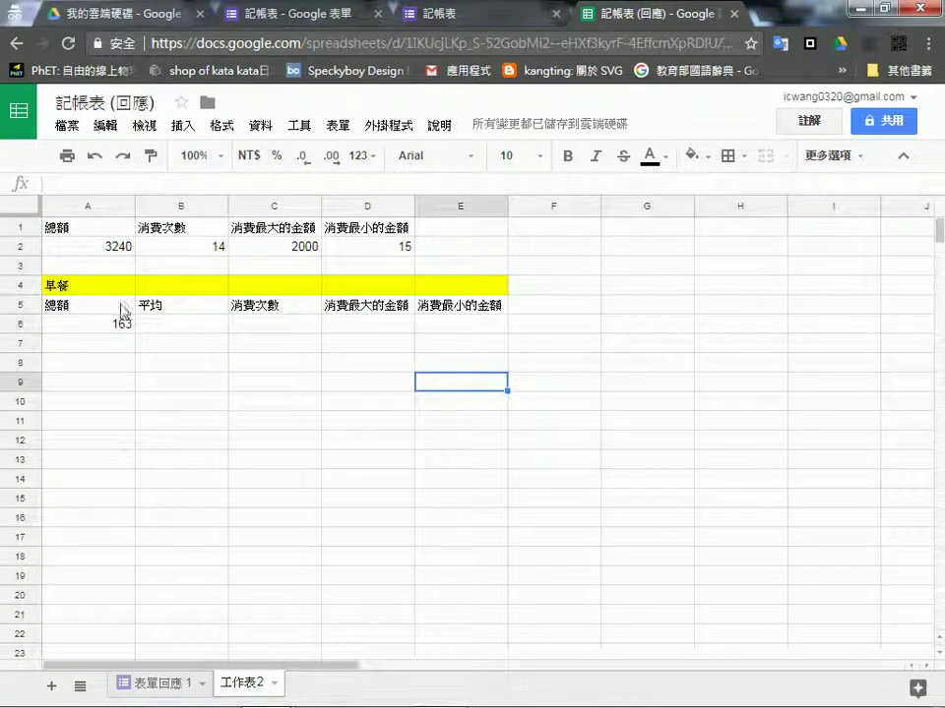
pyautogui.click(105, 325)
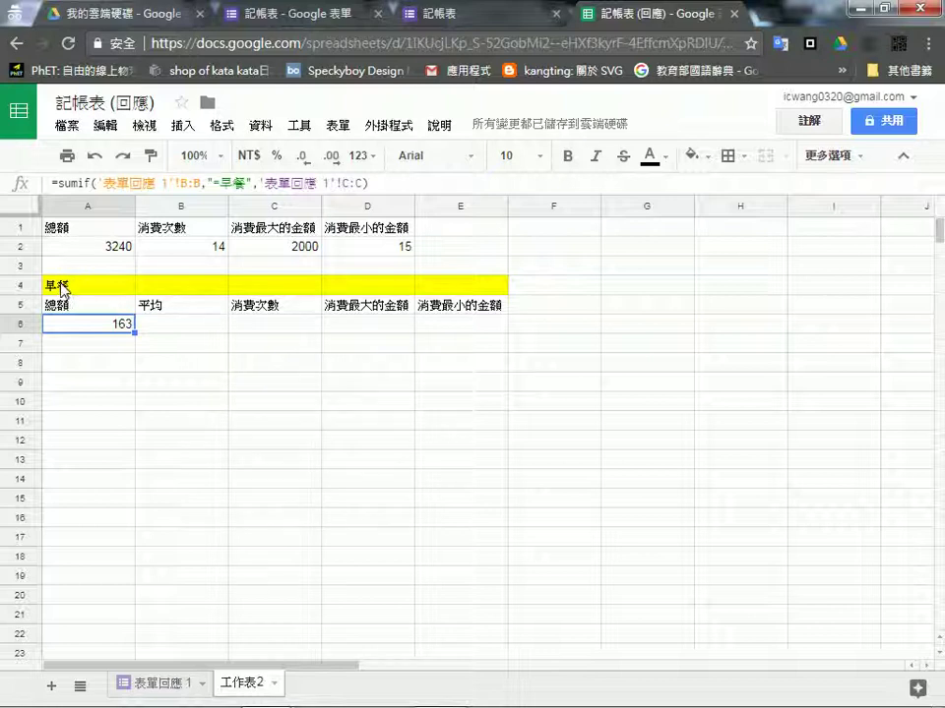
pyautogui.click(65, 286)
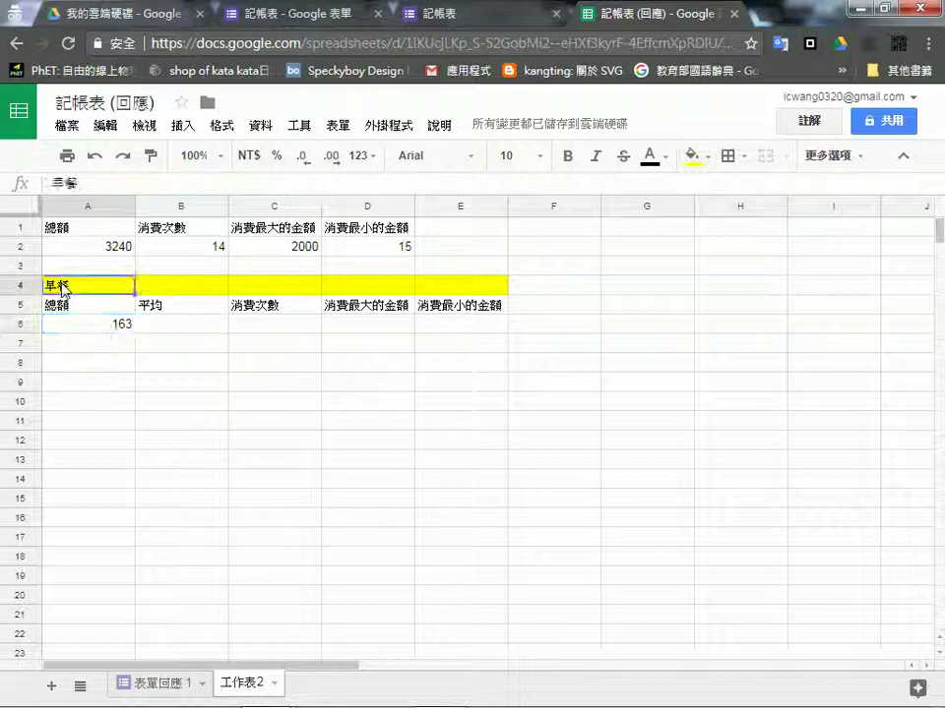
pyautogui.click(86, 330)
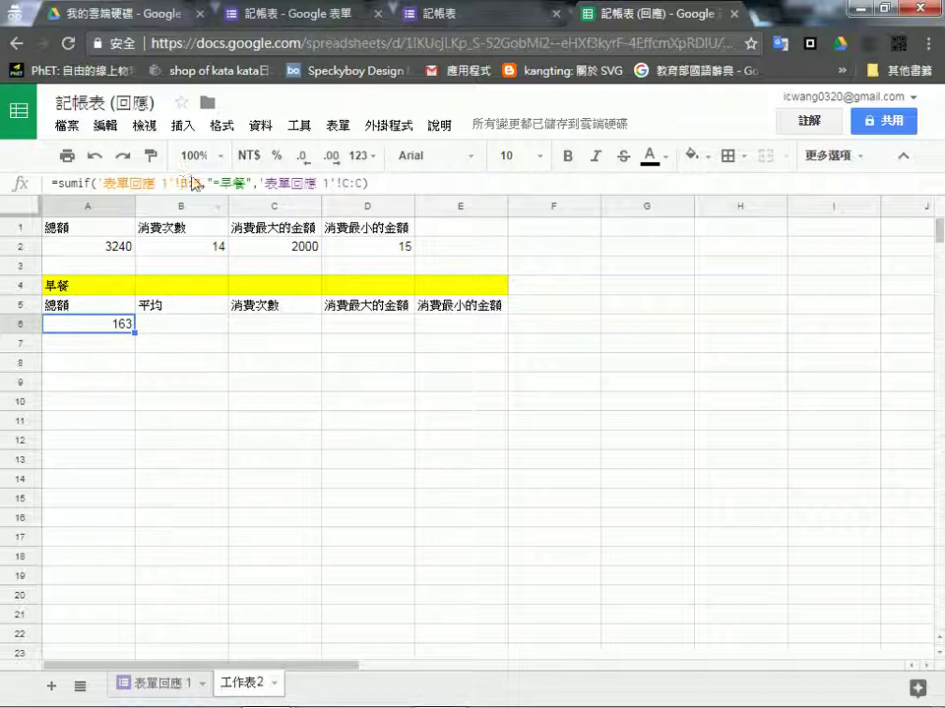
pyautogui.click(215, 183)
pyautogui.write('=')
pyautogui.click(110, 346)
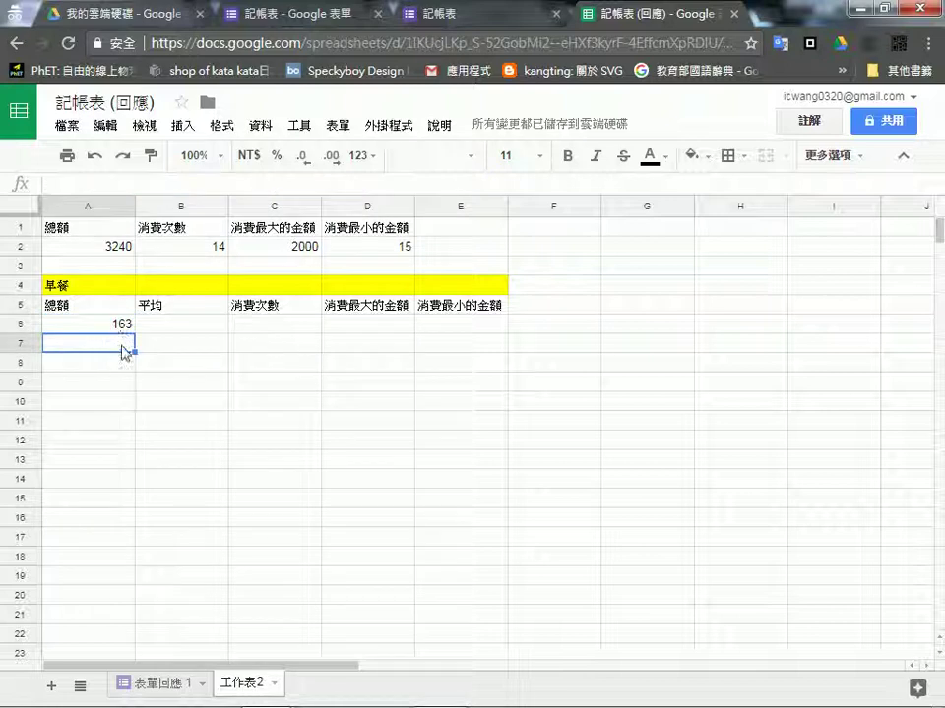
pyautogui.press('Up')
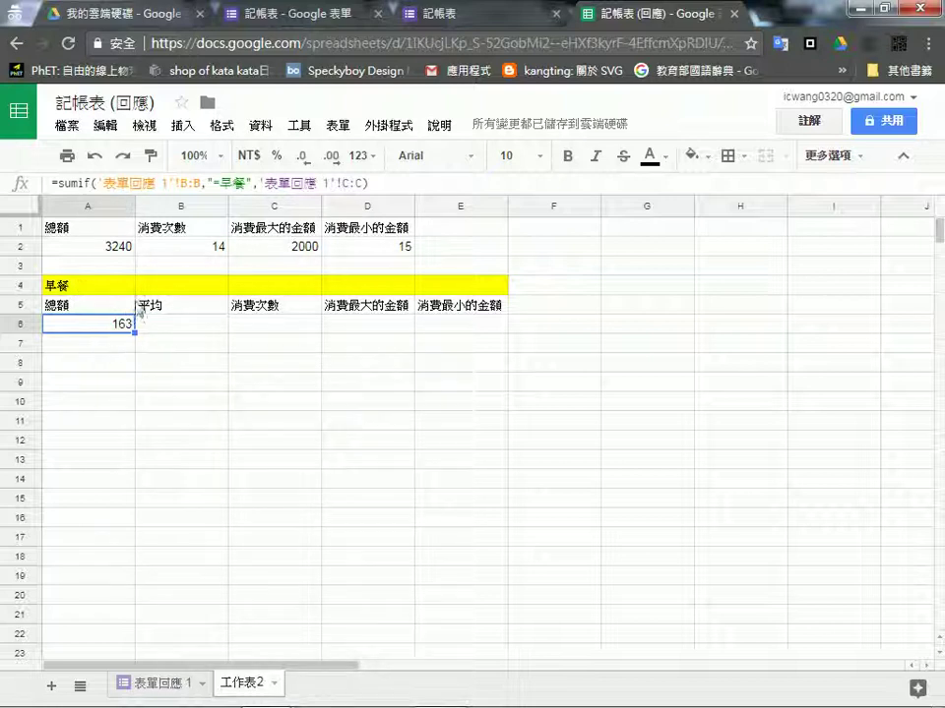
# Step: Copy the full SUMIF formula text from A6 and paste it unchanged into A7
pyautogui.moveTo(381, 185); pyautogui.dragTo(33, 145)
pyautogui.hotkey('ctrl', 'c')
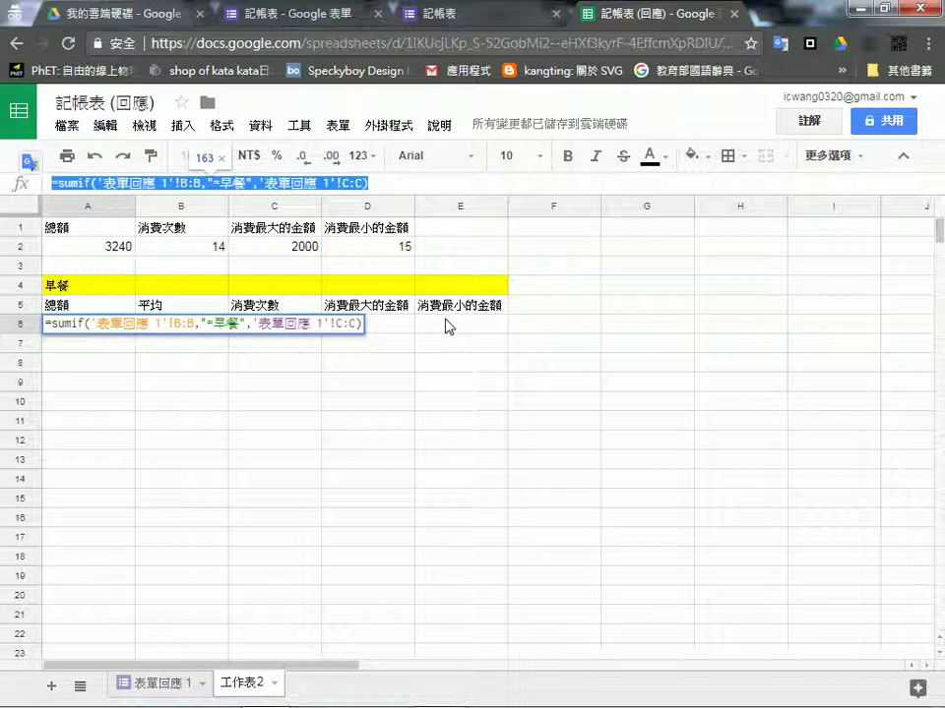
pyautogui.press('Return')
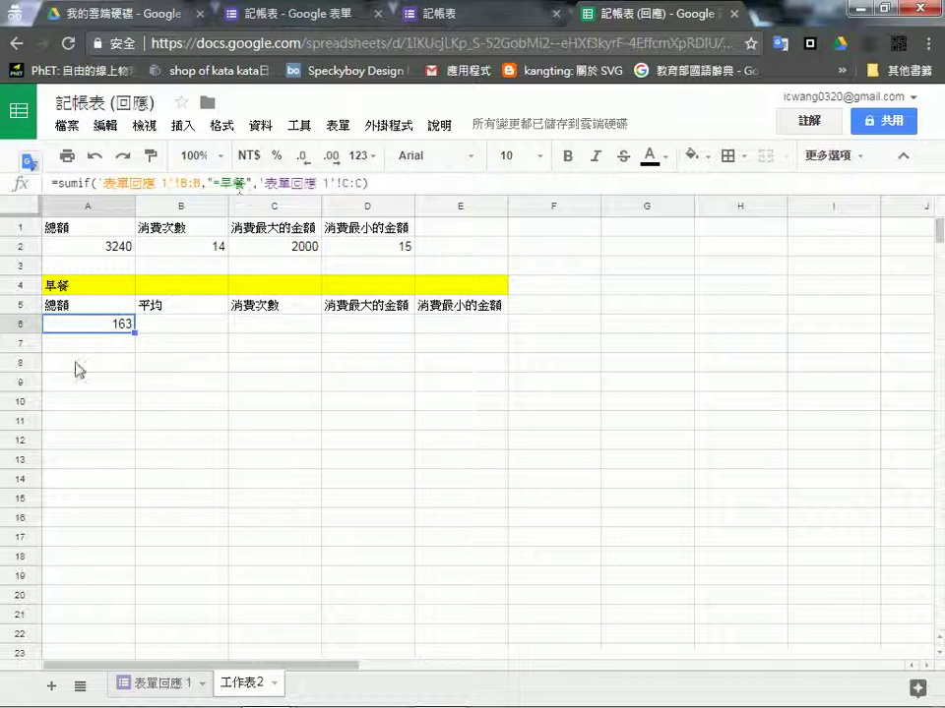
pyautogui.click(102, 348)
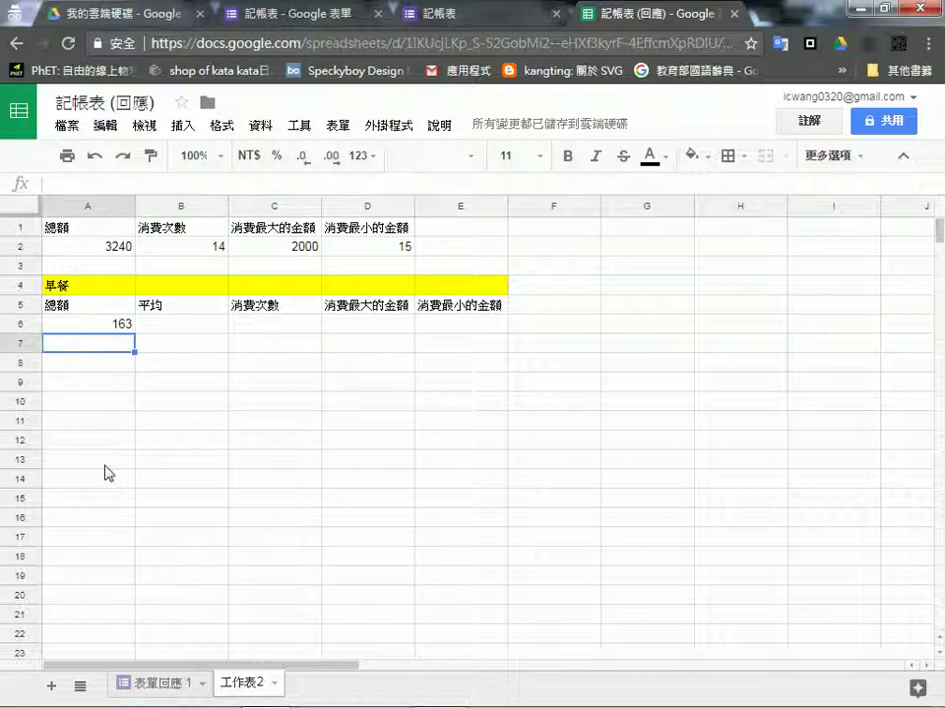
pyautogui.click(85, 187)
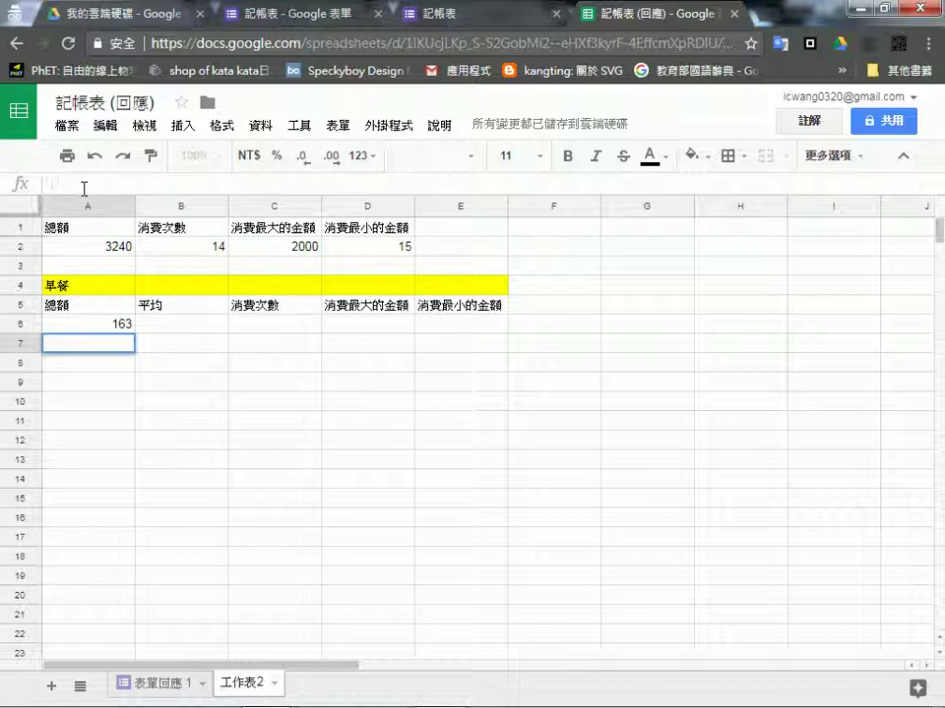
pyautogui.hotkey('ctrl', 'v')
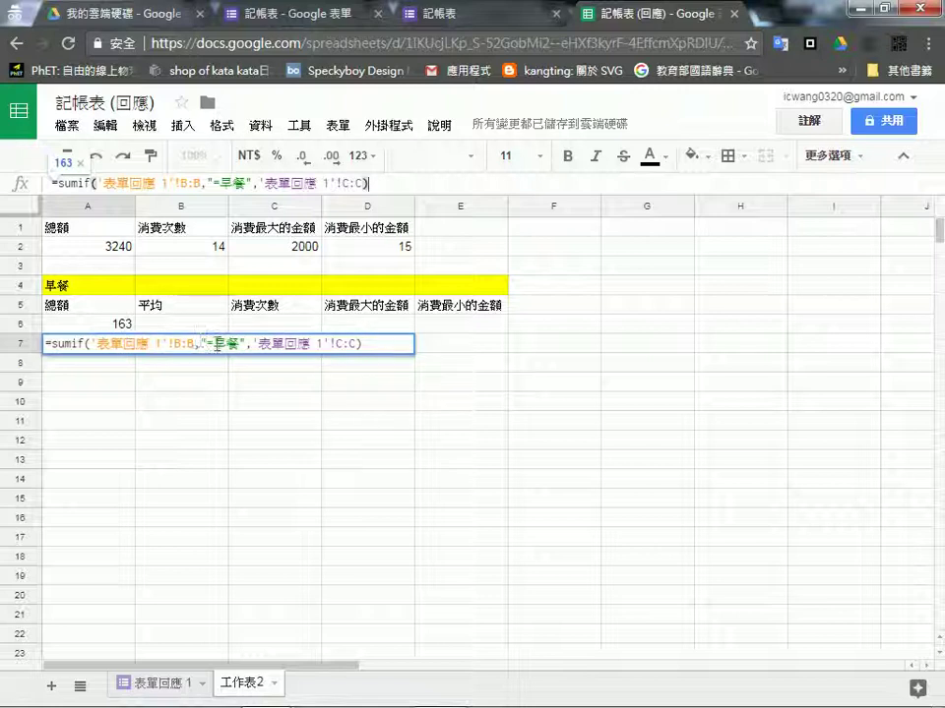
# Step: Replace the 早餐 criterion in A7's SUMIF formula with a reference to the label cell, "="&a4
pyautogui.click(217, 342)
pyautogui.moveTo(216, 343); pyautogui.dragTo(241, 342)
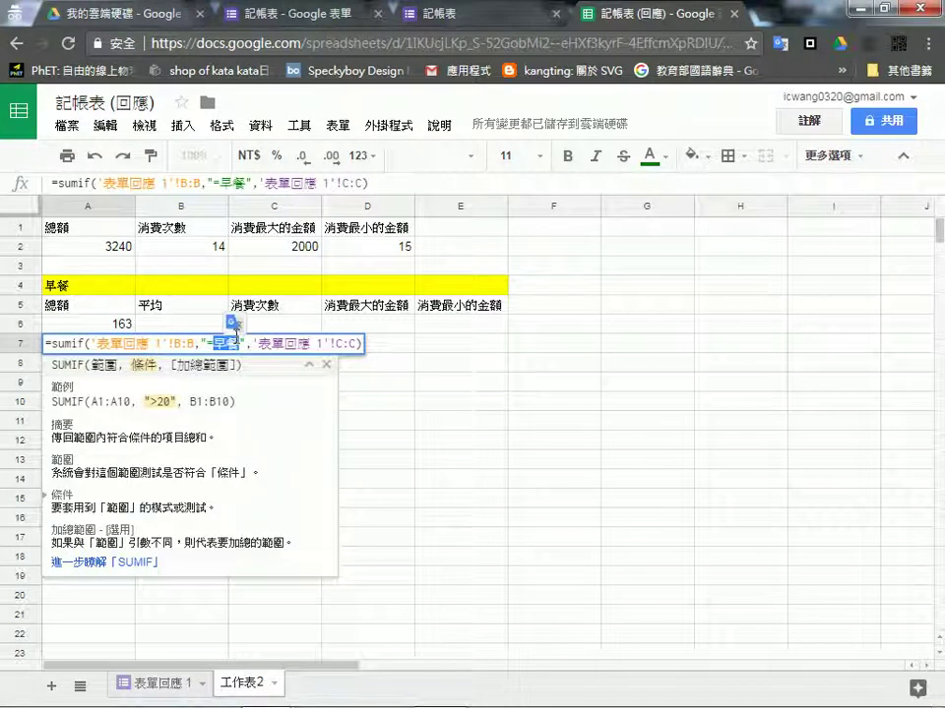
pyautogui.press('BackSpace')
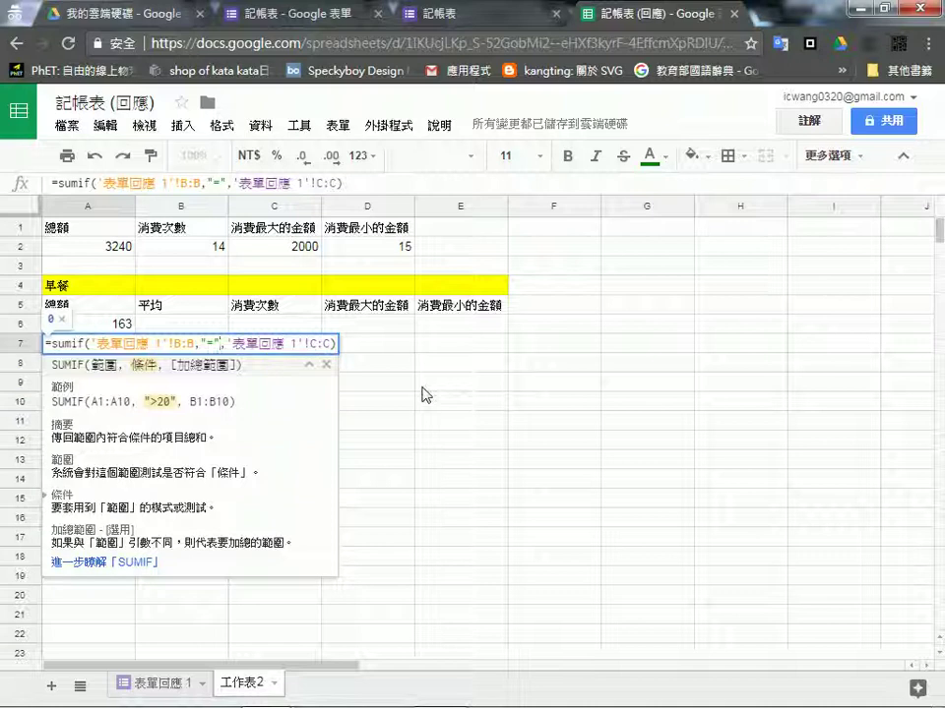
pyautogui.write('a4')
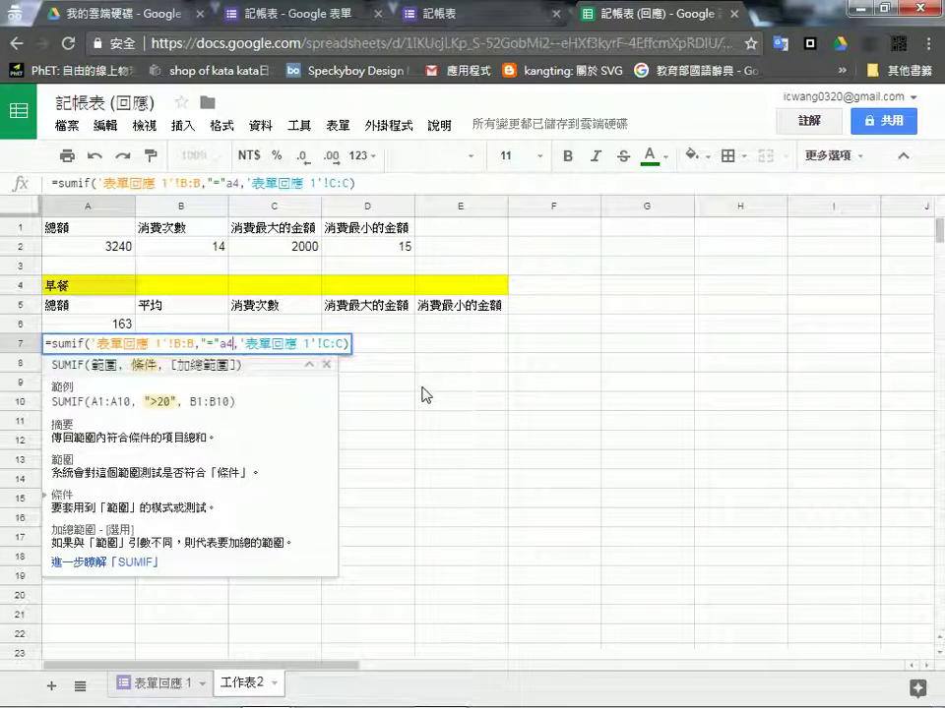
pyautogui.press('Left')
pyautogui.press('Left')
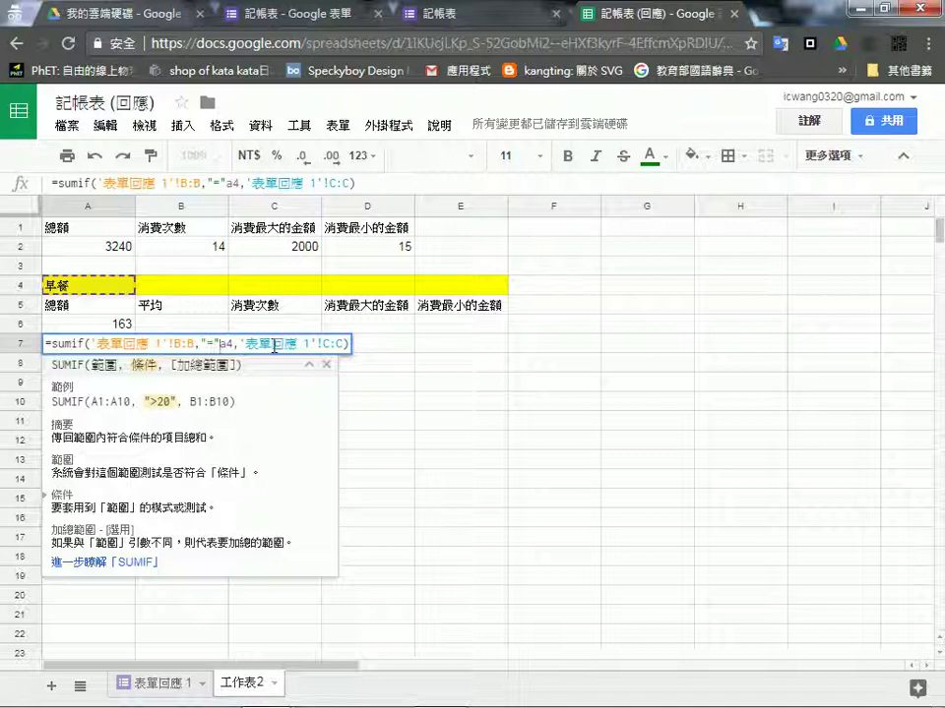
pyautogui.write('&')
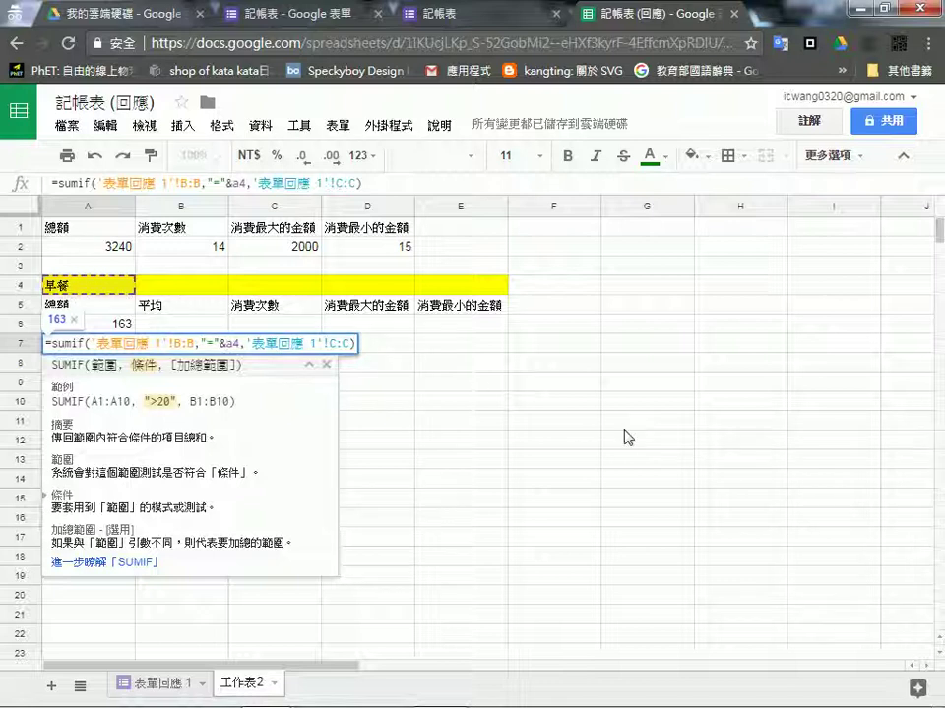
pyautogui.press('Return')
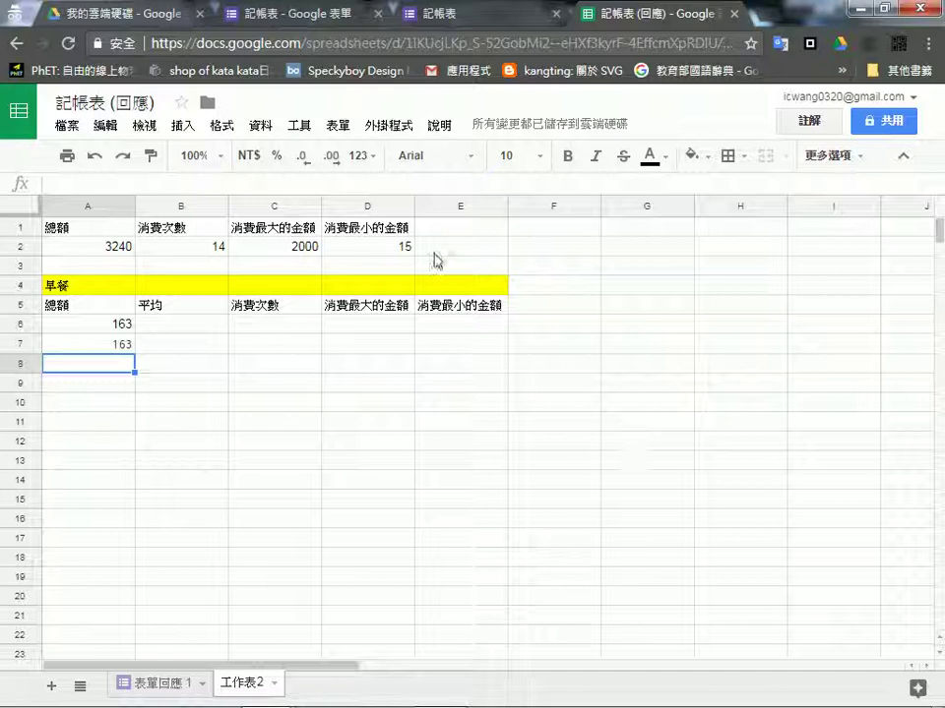
# Step: Compare the SUMIF formulas in A6 and A7, checking how each one writes its criterion and what each returns
pyautogui.click(101, 325)
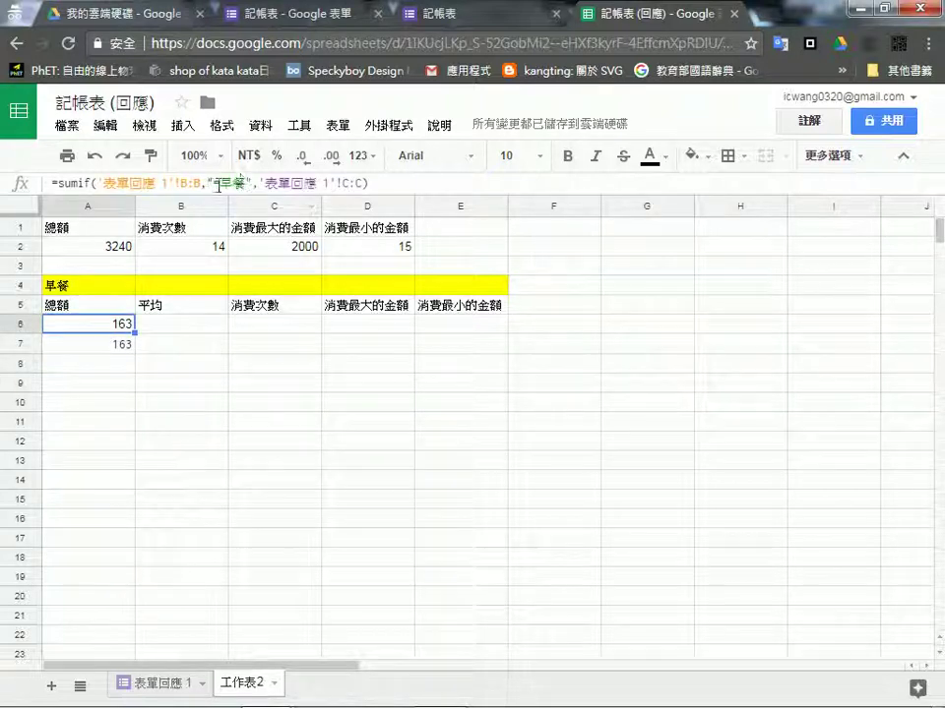
pyautogui.click(108, 346)
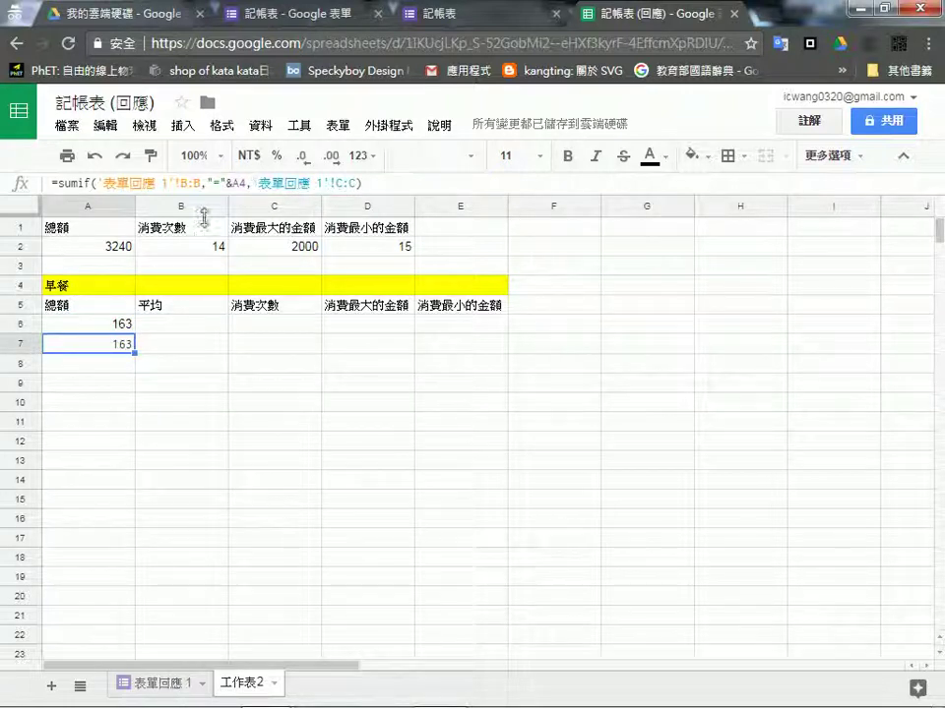
pyautogui.press('Up')
pyautogui.press('Down')
pyautogui.press('Up')
pyautogui.press('Down')
pyautogui.press('Up')
pyautogui.press('Down')
pyautogui.press('Up')
pyautogui.press('Down')
pyautogui.click(120, 323)
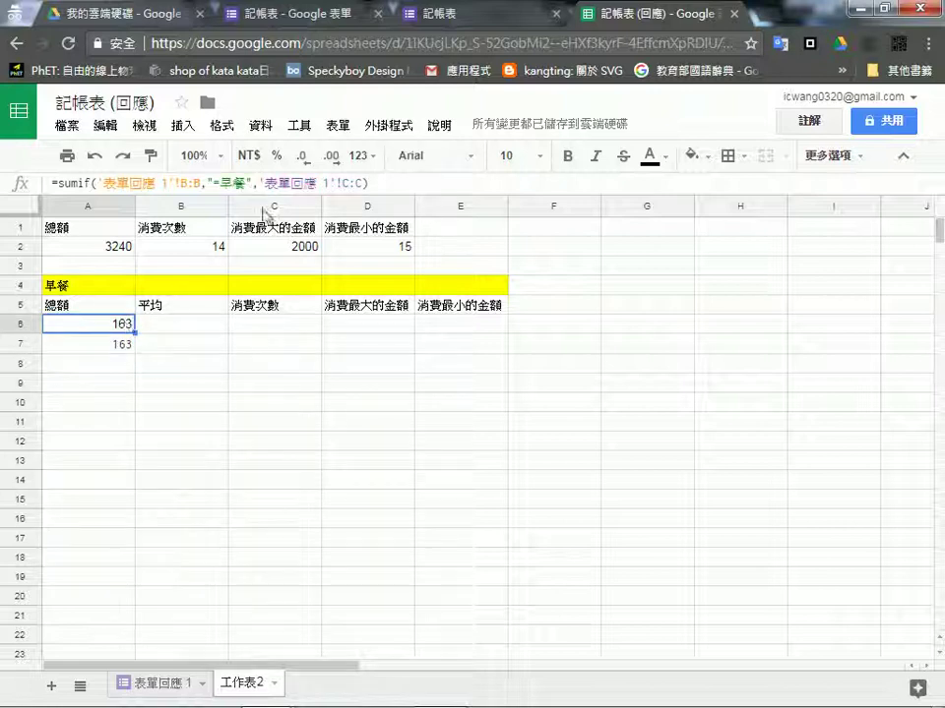
# Step: Delete the trial formula from cell A7
pyautogui.click(95, 343)
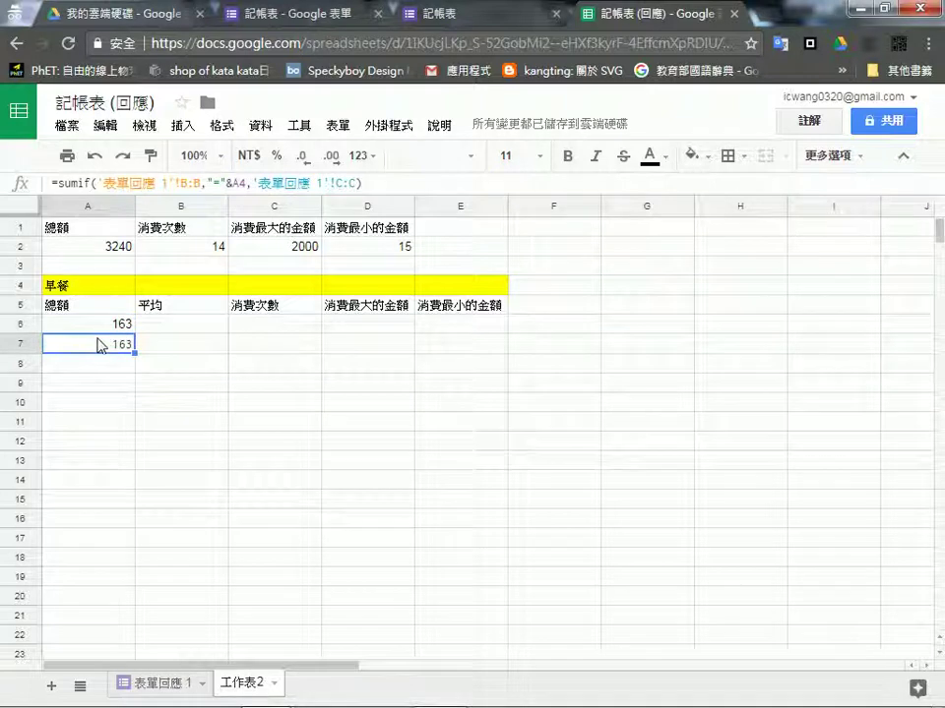
pyautogui.press('Delete')
# Step: Change the criterion in A6's SUMIF formula from the fixed 早餐 text to the cell reference "=" & a4
pyautogui.click(116, 323)
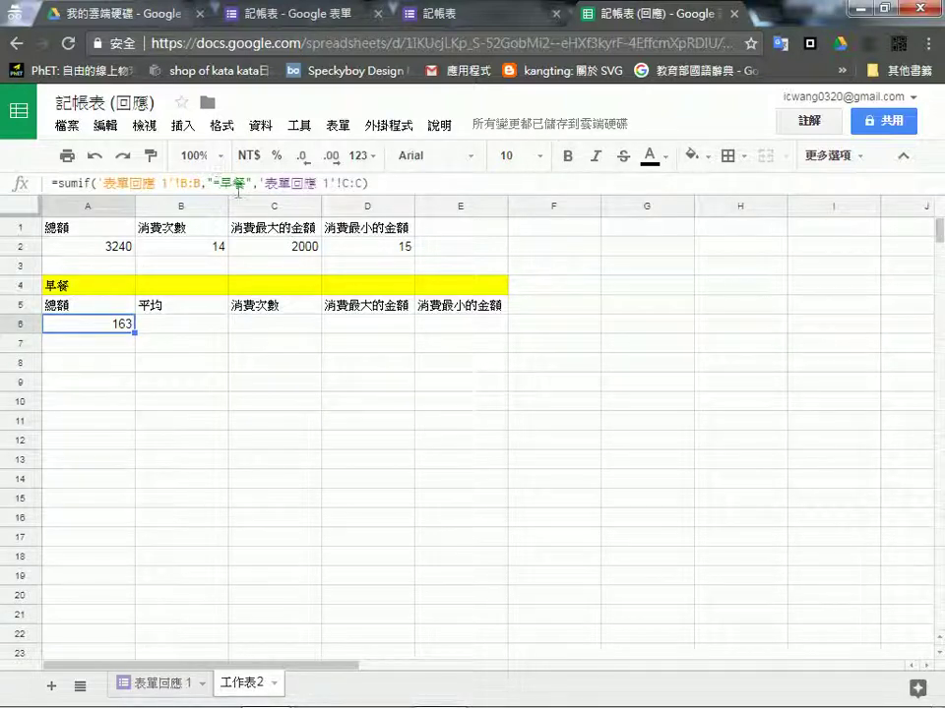
pyautogui.doubleClick(236, 184)
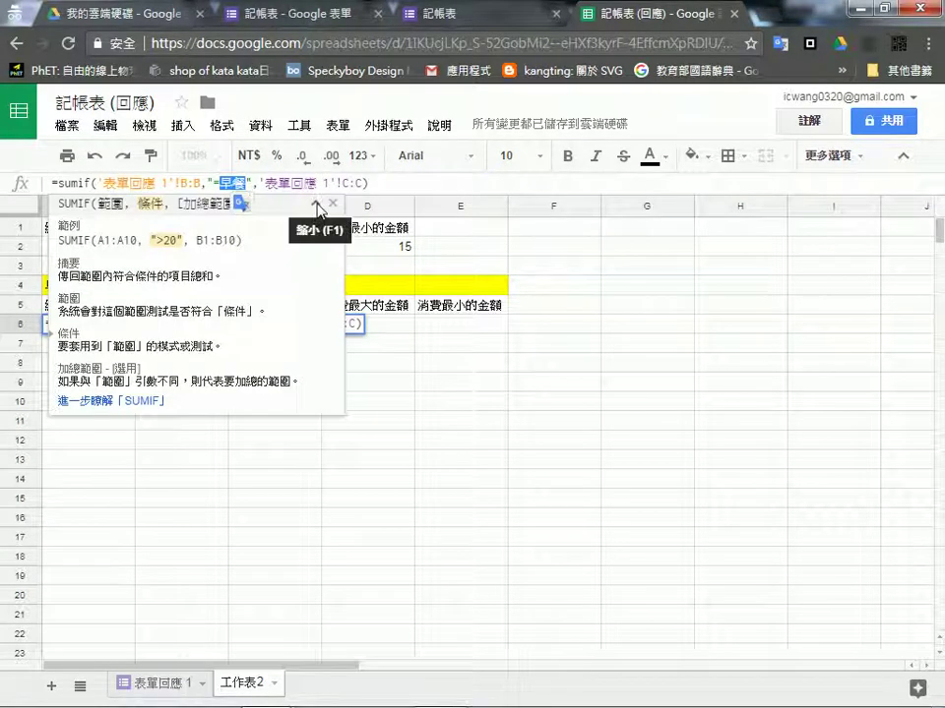
pyautogui.press('BackSpace')
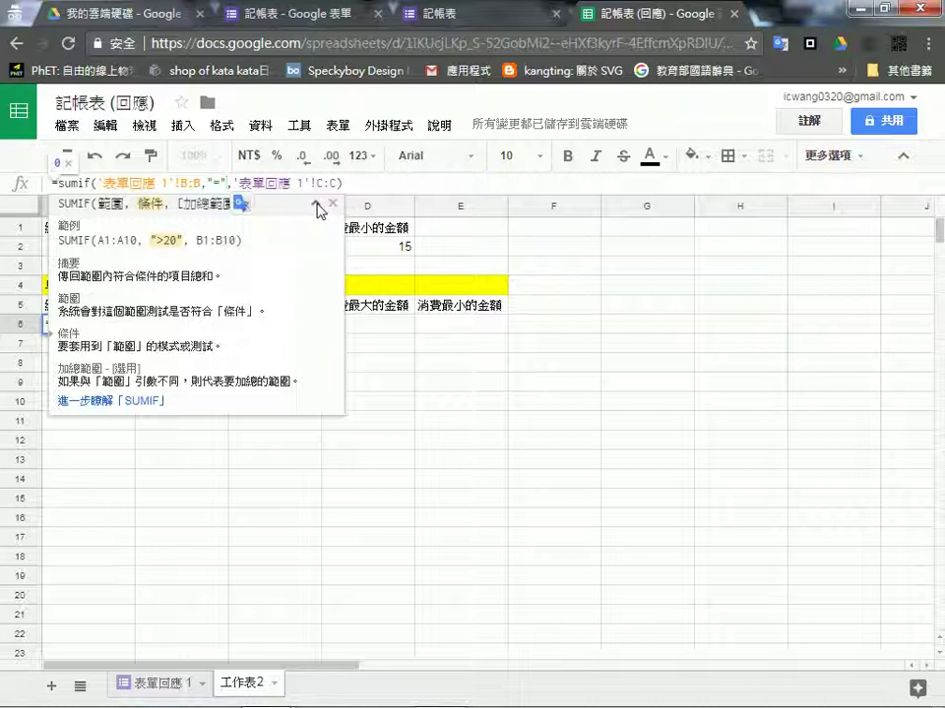
pyautogui.write('&')
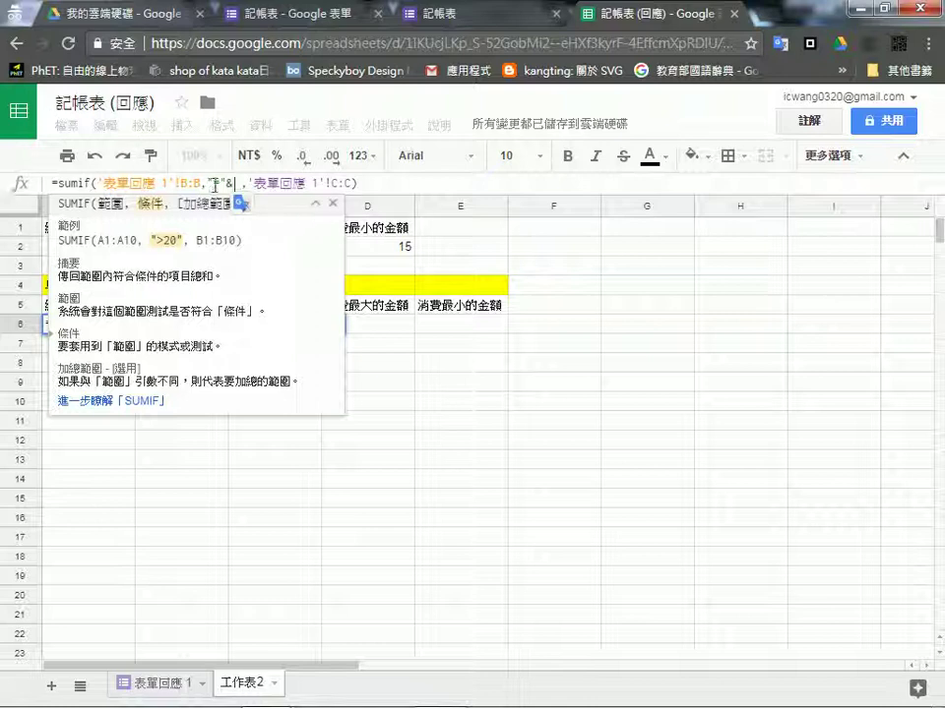
pyautogui.press('BackSpace')
pyautogui.click(224, 183)
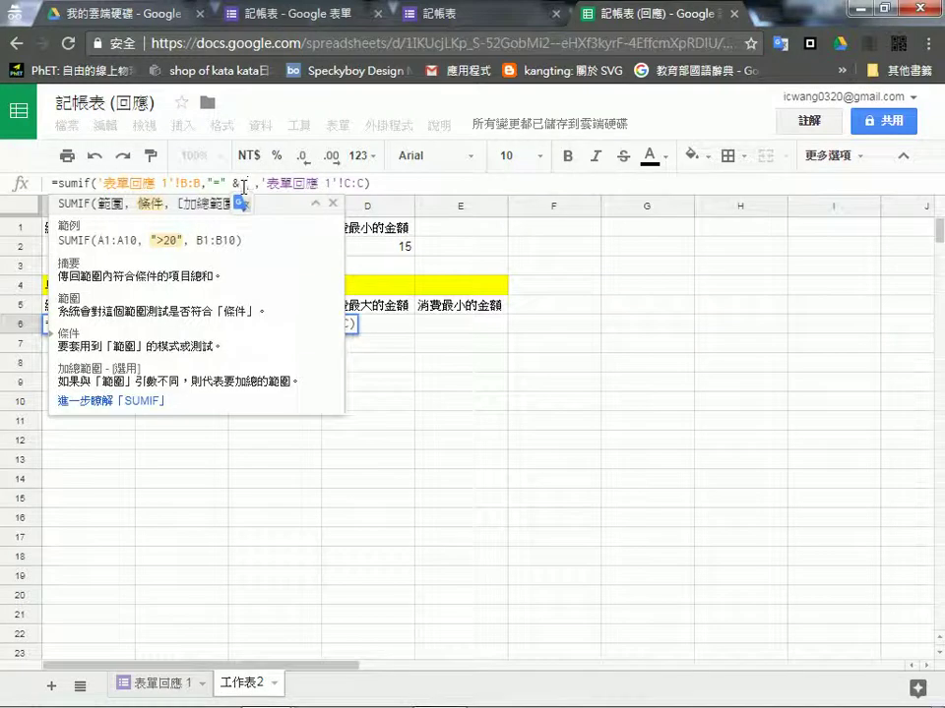
pyautogui.write('a4')
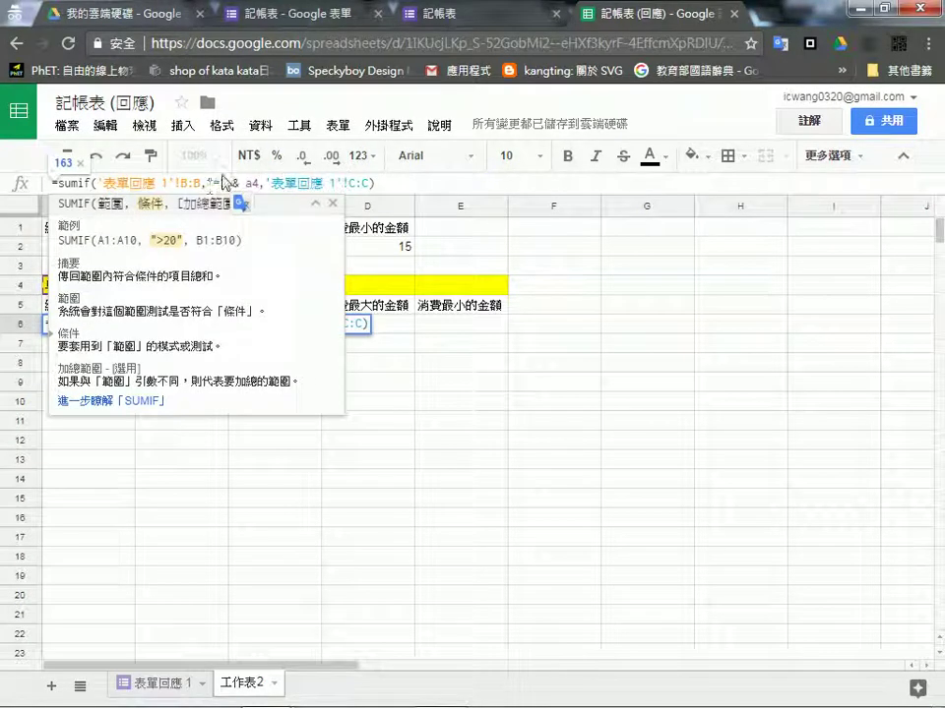
pyautogui.click(241, 184)
pyautogui.press('Return')
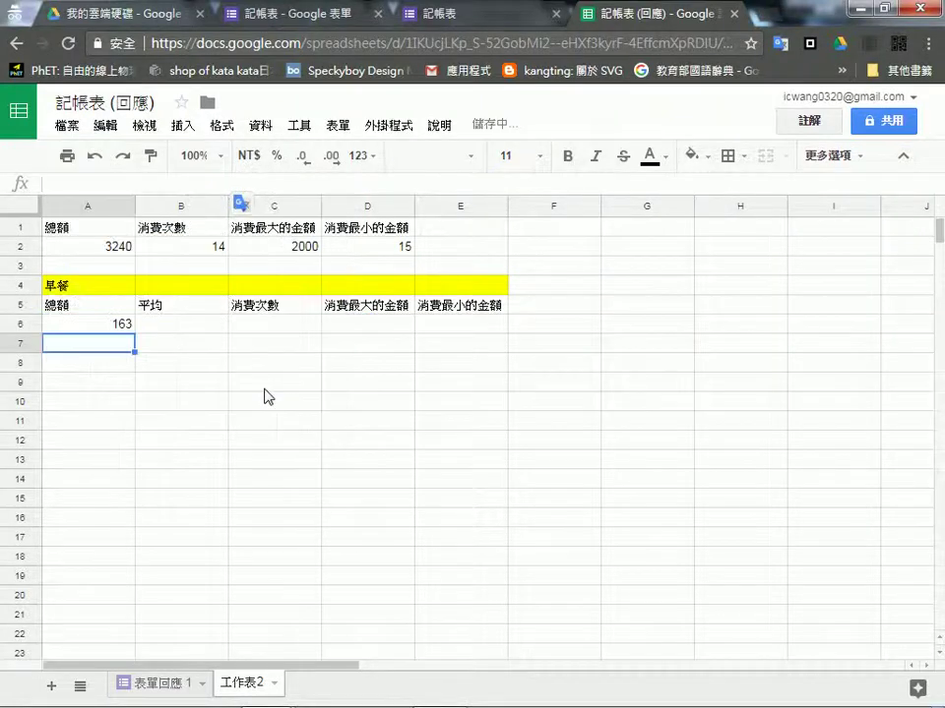
pyautogui.click(116, 323)
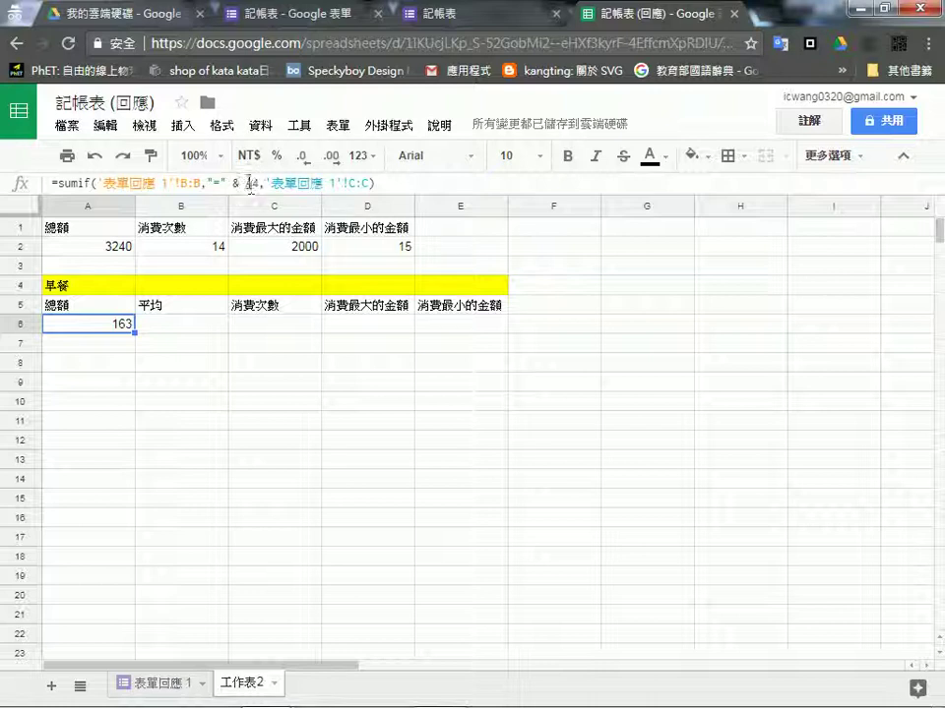
pyautogui.moveTo(205, 183); pyautogui.dragTo(262, 178)
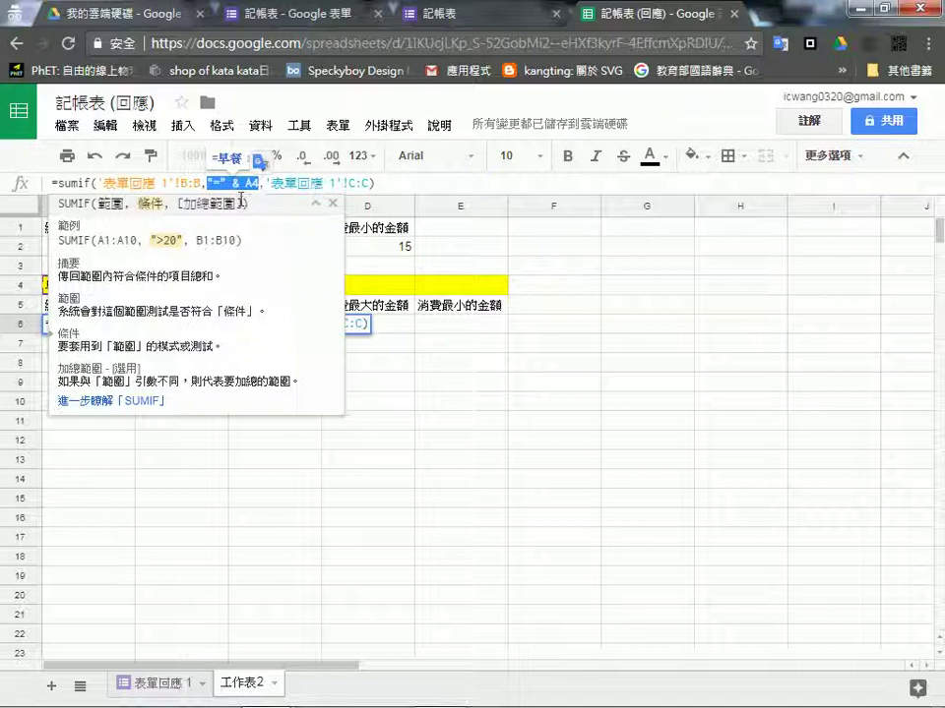
pyautogui.press('Escape')
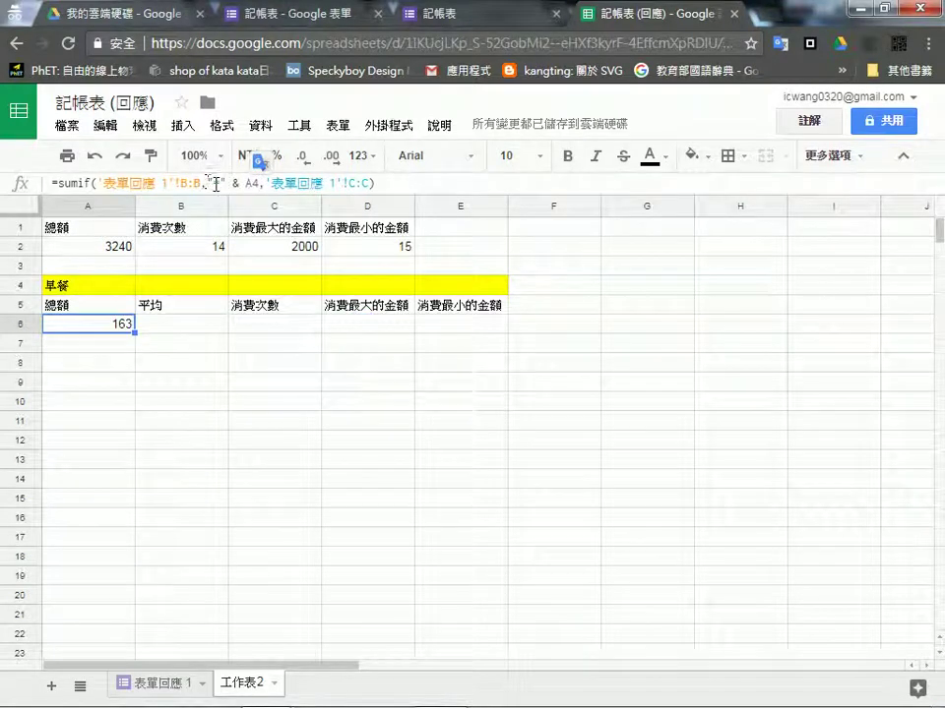